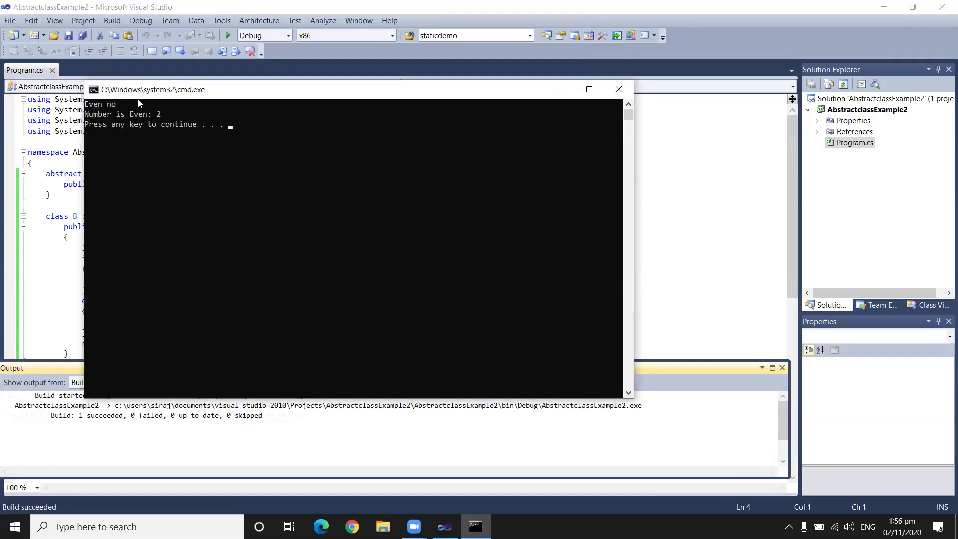
Comment out the "Even no" WriteLine statement in class B's Evennumber method and run the program without debugging
left_click(619, 95)
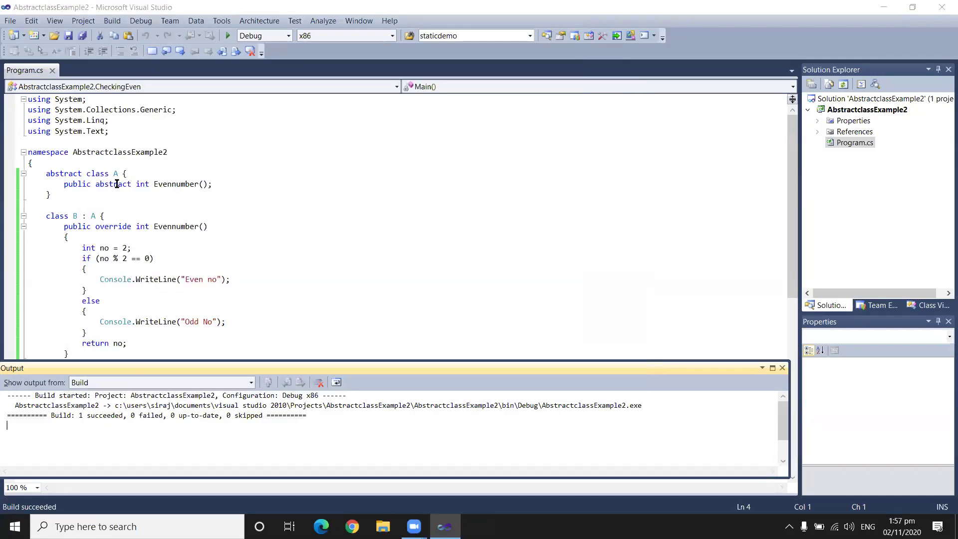
left_click(98, 278)
type("//")
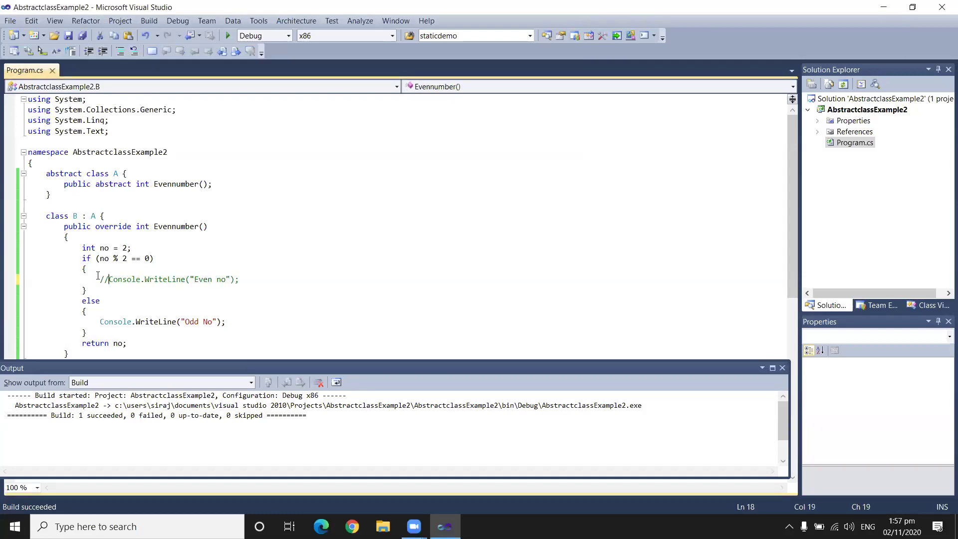
key("ctrl+F5")
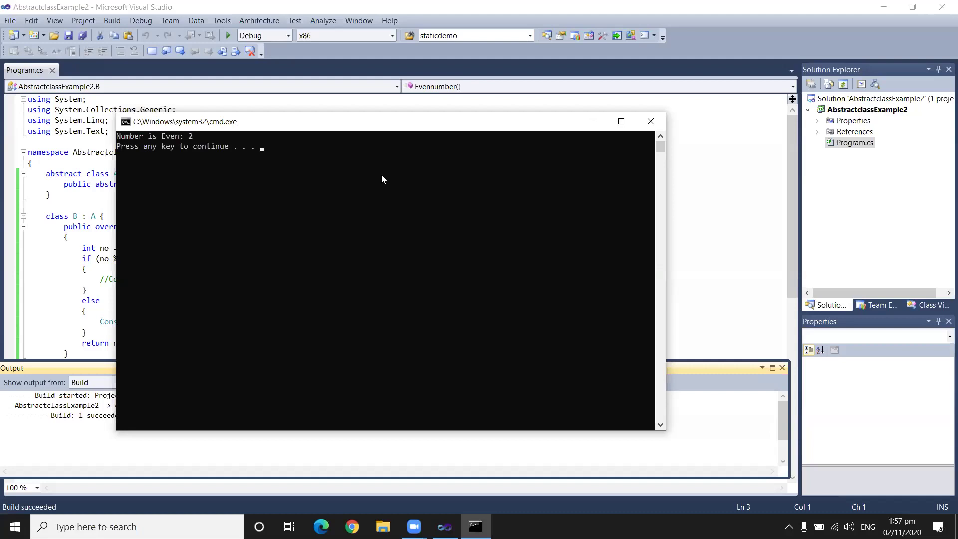
left_click(650, 124)
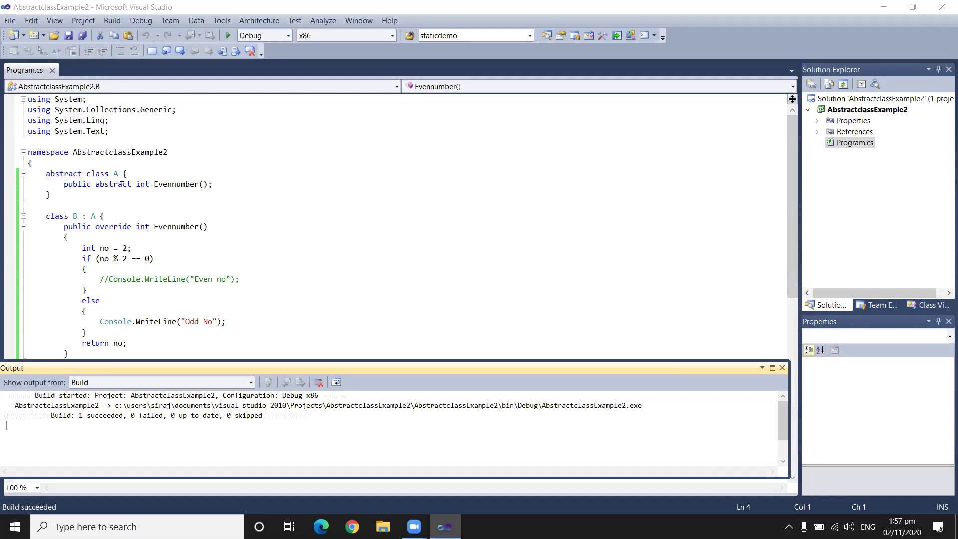
Switch to Chrome and open the "Quiz no 3 OOP" Google Form from the address suggestions for "quiz no"
mouse_move(140, 183)
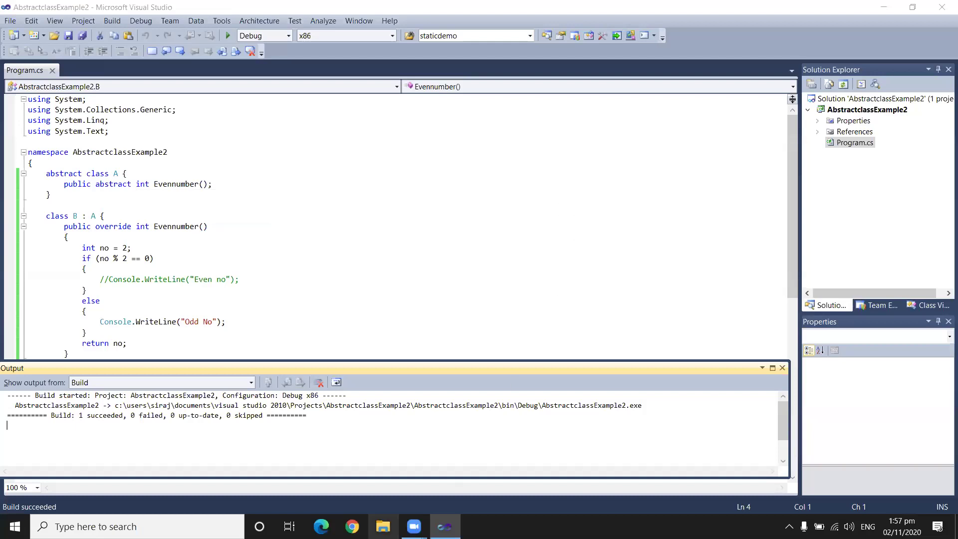
left_click(352, 527)
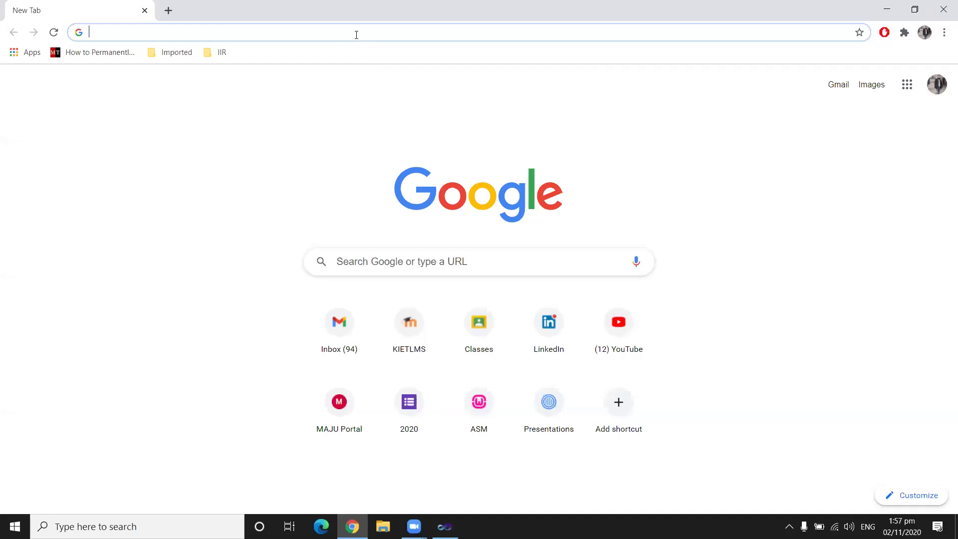
type("qui")
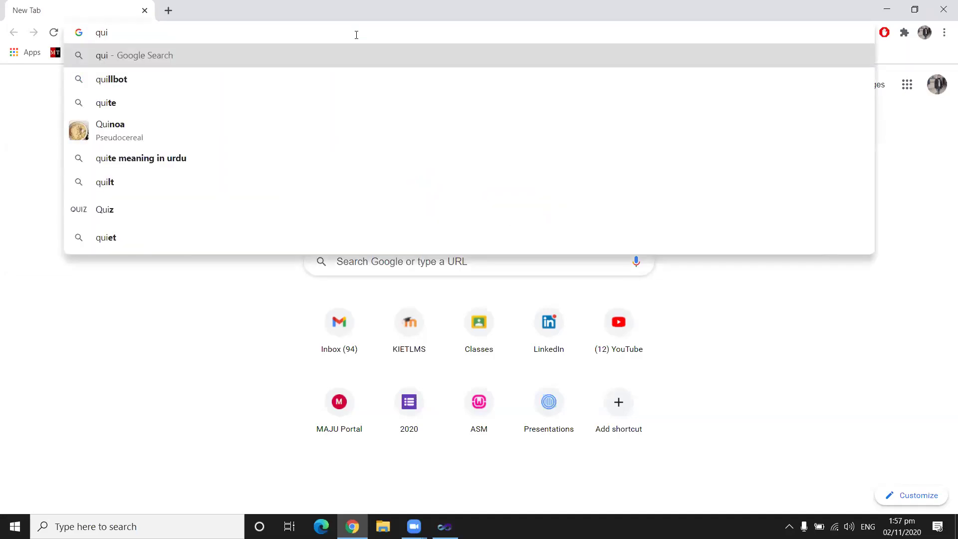
type("z no ")
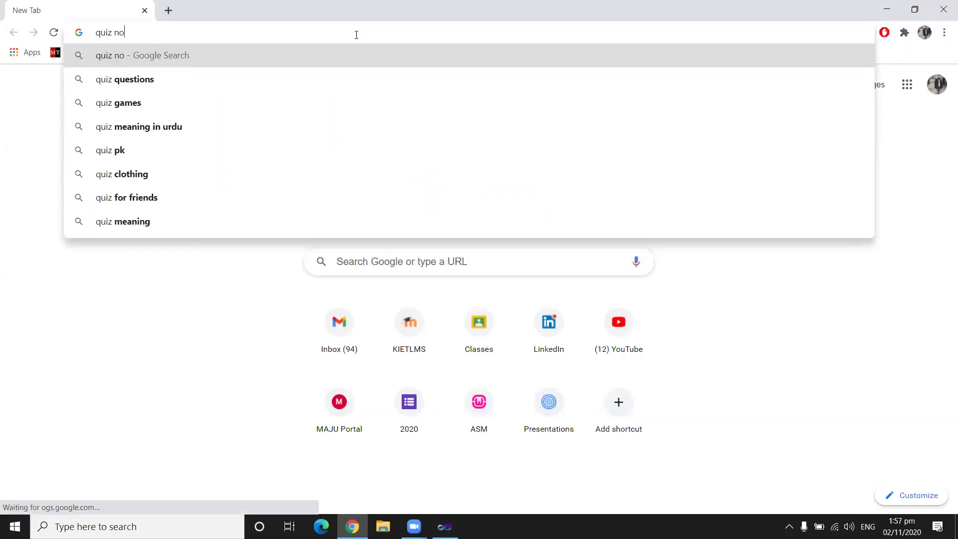
type("3")
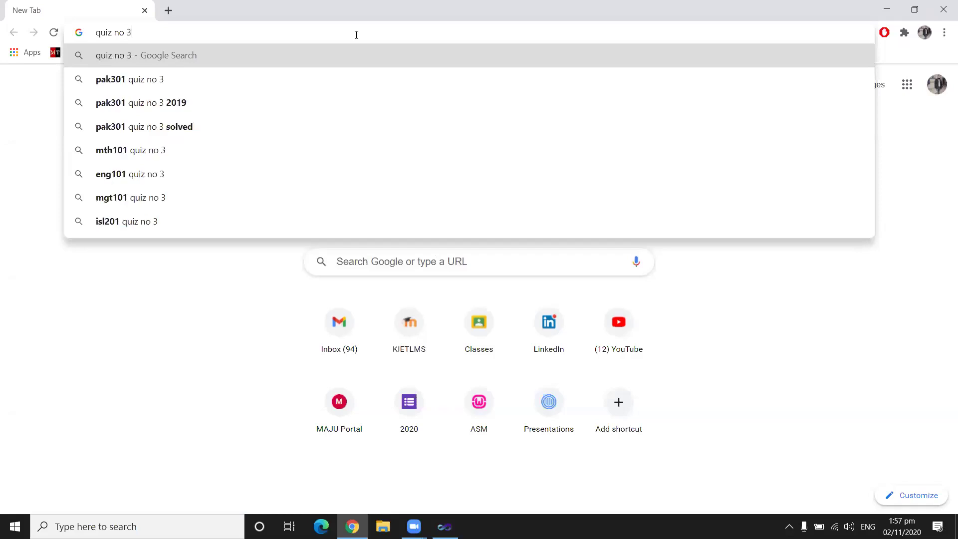
key("BackSpace")
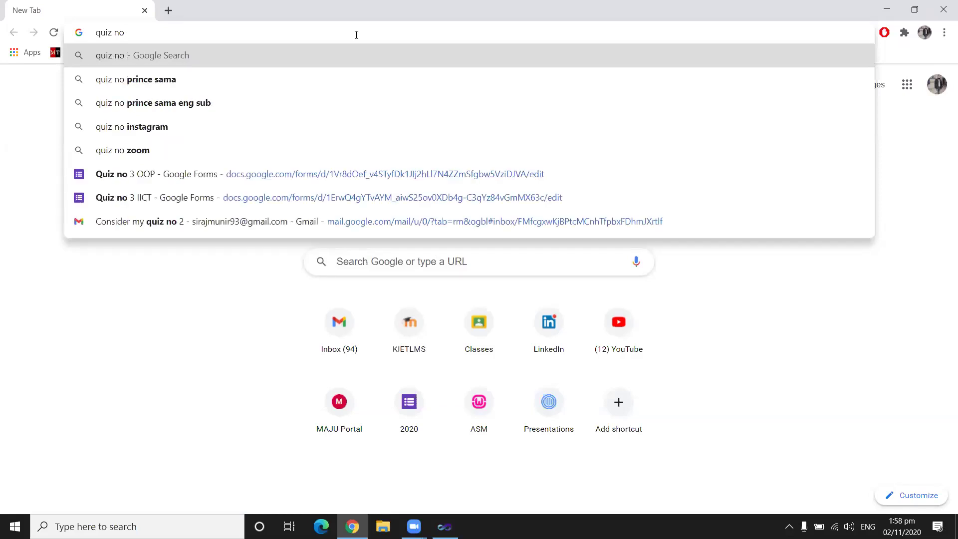
key("Down")
key("Down")
key("Down")
key("Down")
key("Down")
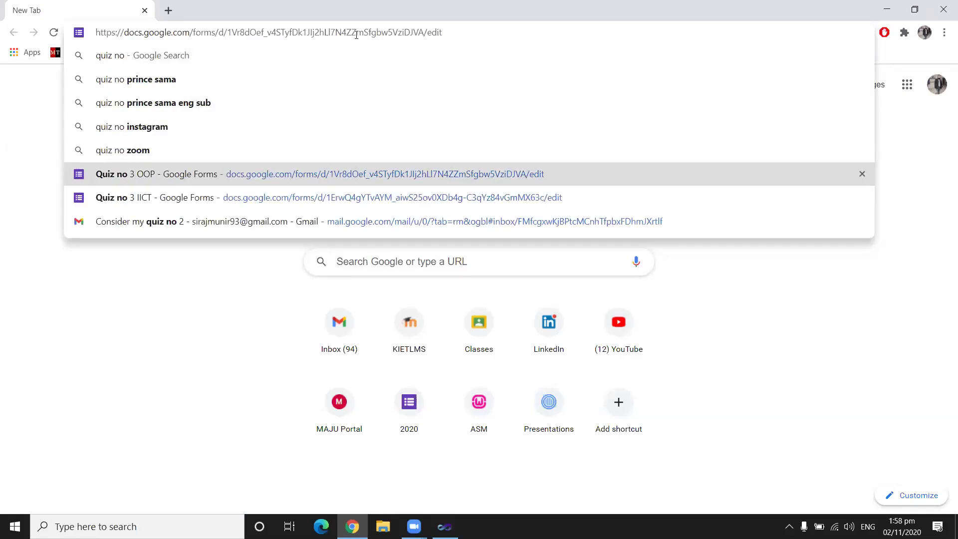
key("Return")
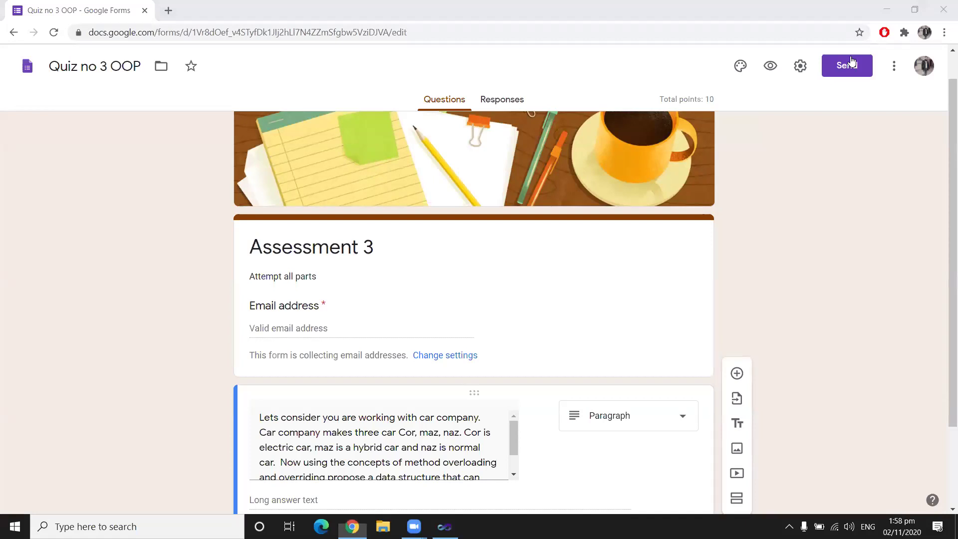
Read through the full text of the car company question in the Assessment 3 form
left_click(941, 148)
scroll(941, 190, "down", 3)
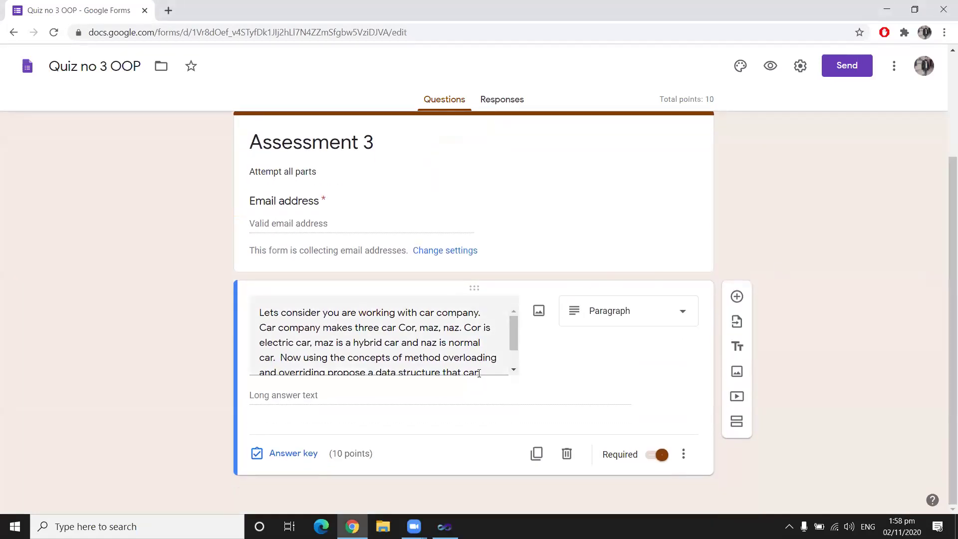
triple_click(380, 329)
key("Left")
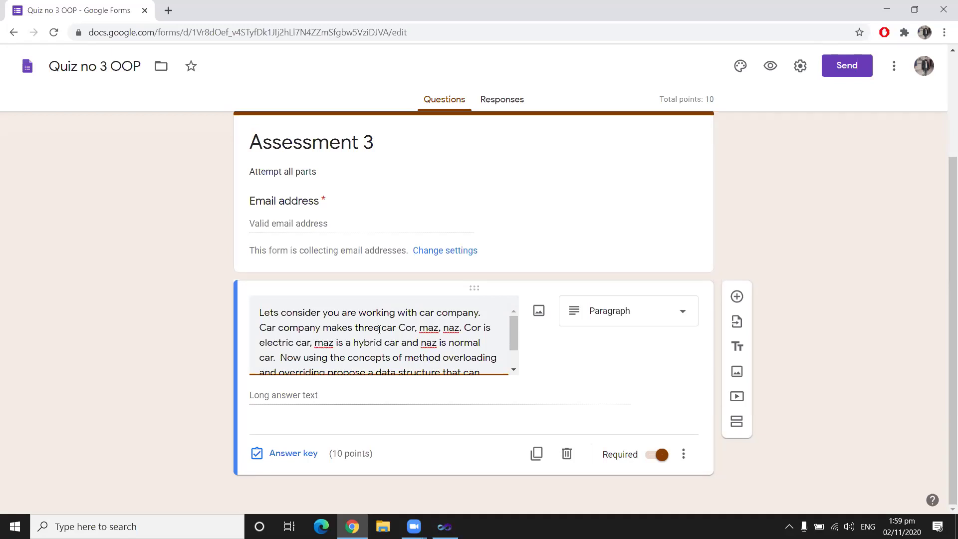
key("Down")
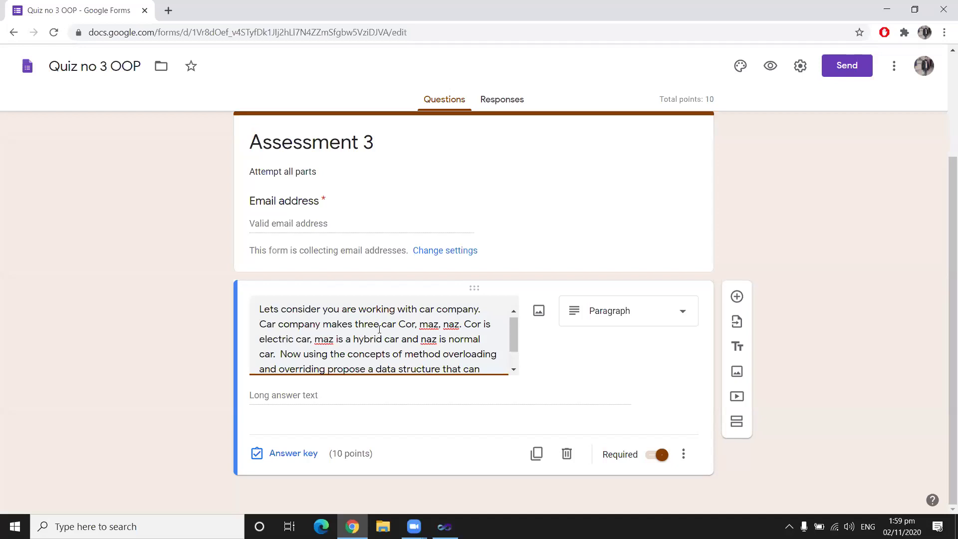
scroll(379, 329, "down", 1)
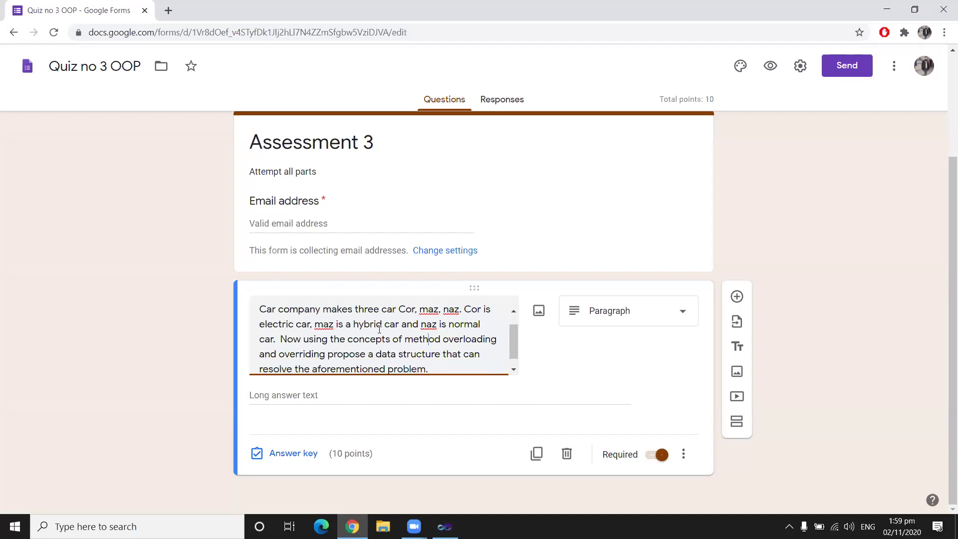
key("Up")
key("Up")
key("Up")
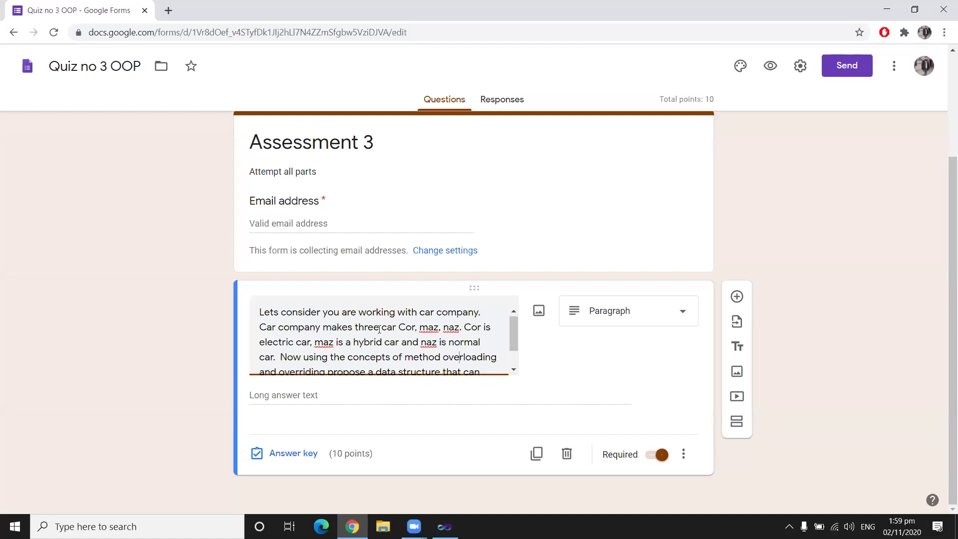
key("Down")
key("Down")
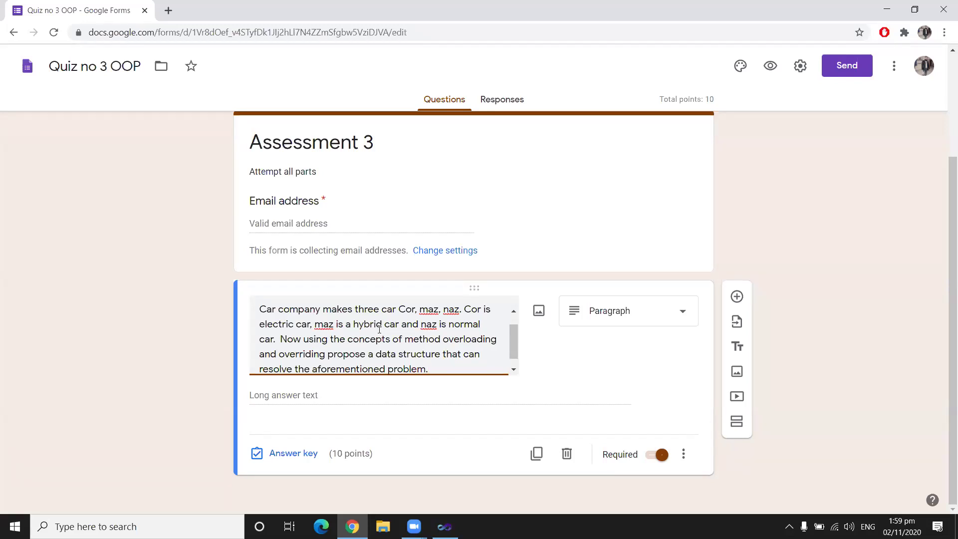
key("Up")
key("Up")
key("Up")
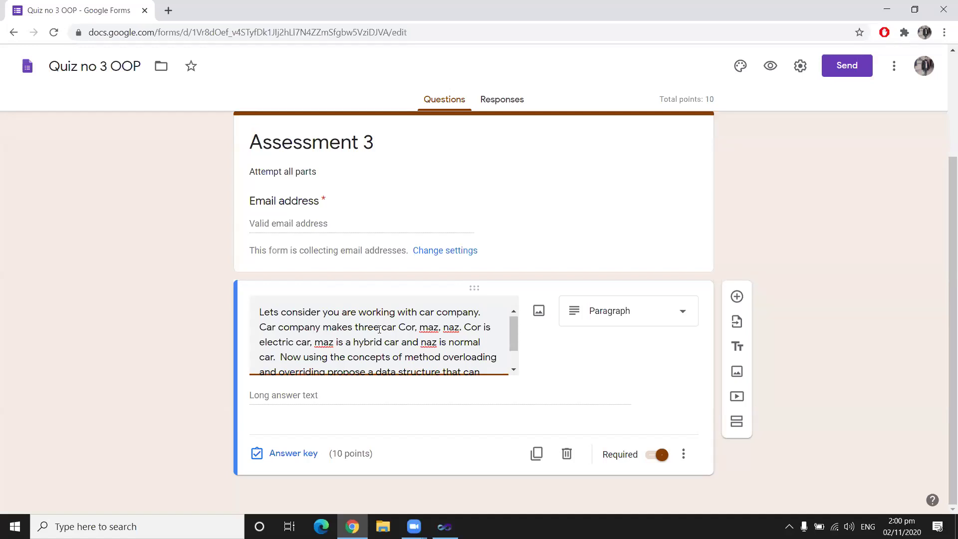
key("ctrl+End")
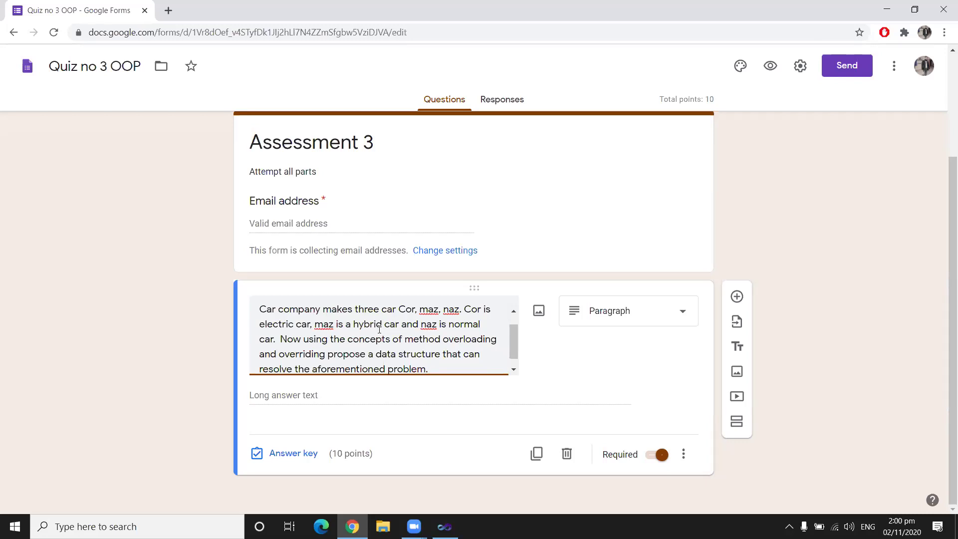
scroll(379, 330, "up", 1)
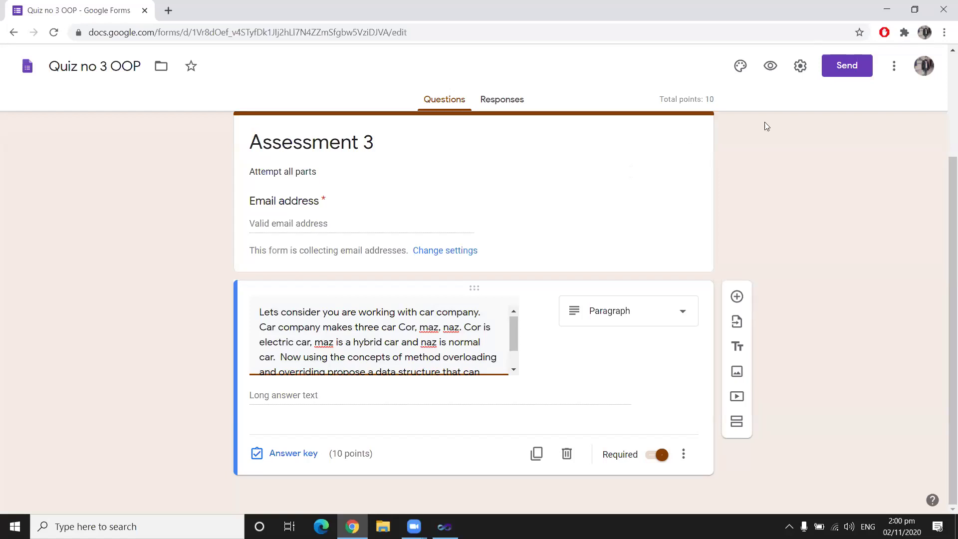
Copy the form's share link with Shorten URL enabled and close the Send form dialog
left_click(833, 70)
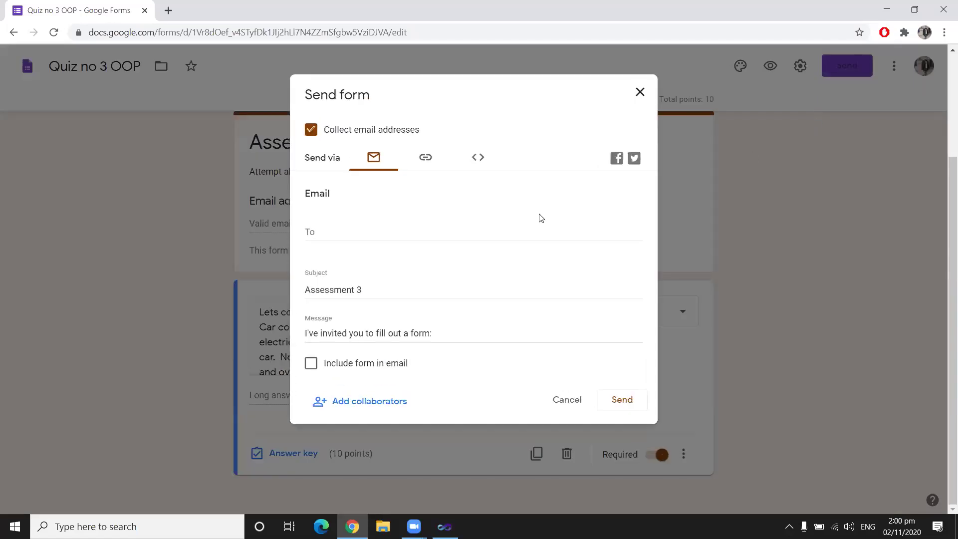
left_click(416, 156)
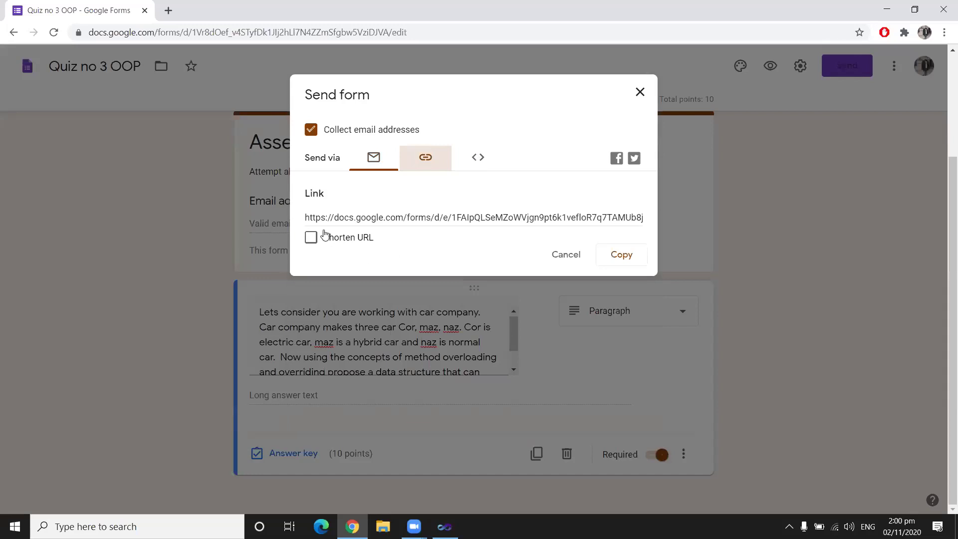
left_click(320, 239)
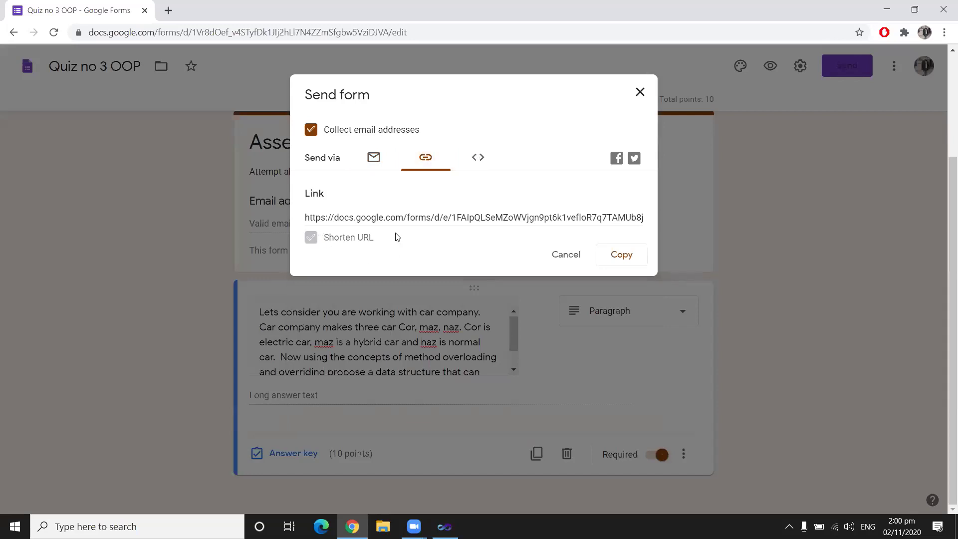
left_click(606, 258)
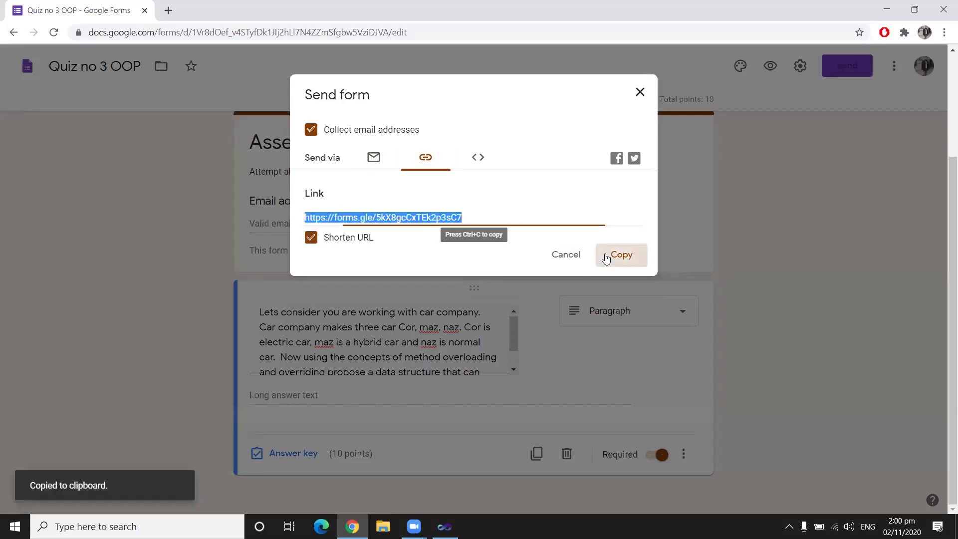
left_click(641, 93)
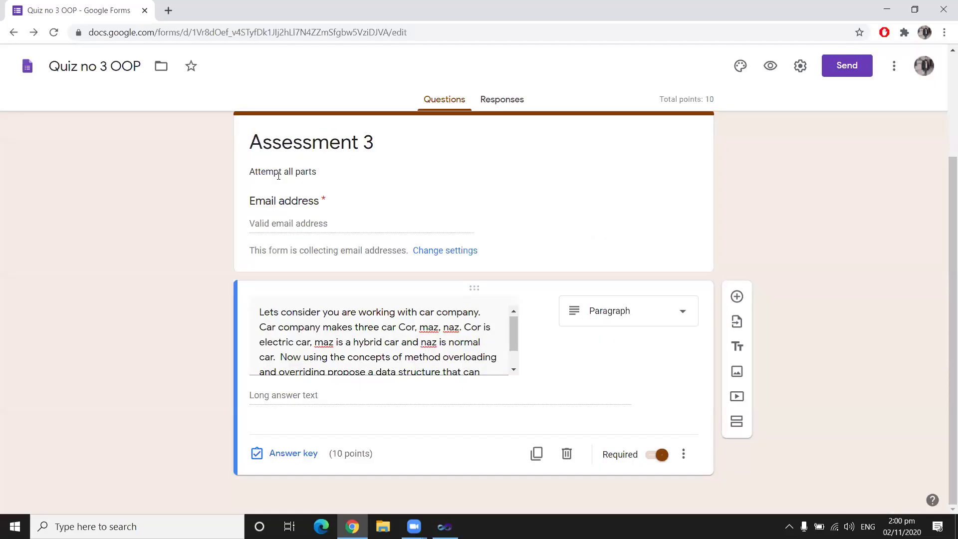